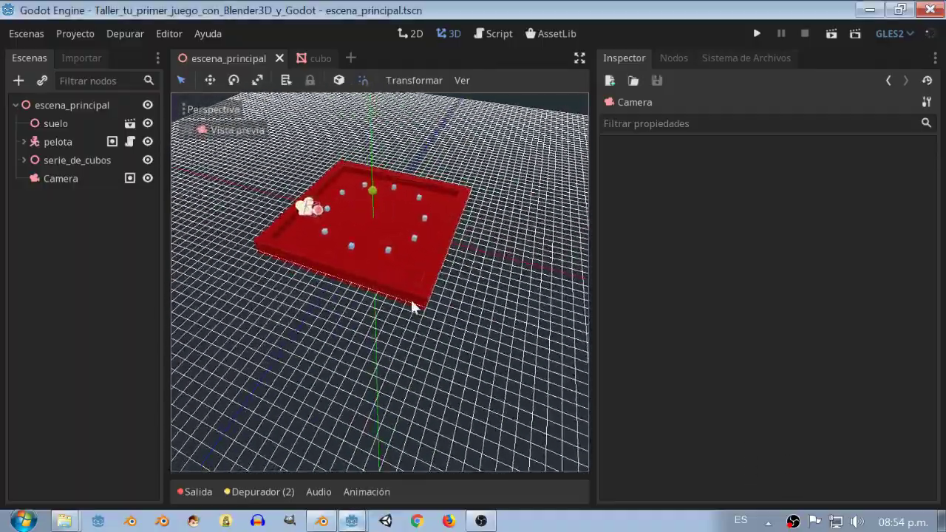
Step: Select escena_principal as the parent and close the cubo scene tab
scroll(458, 278, up, 3)
scroll(466, 291, up, 2)
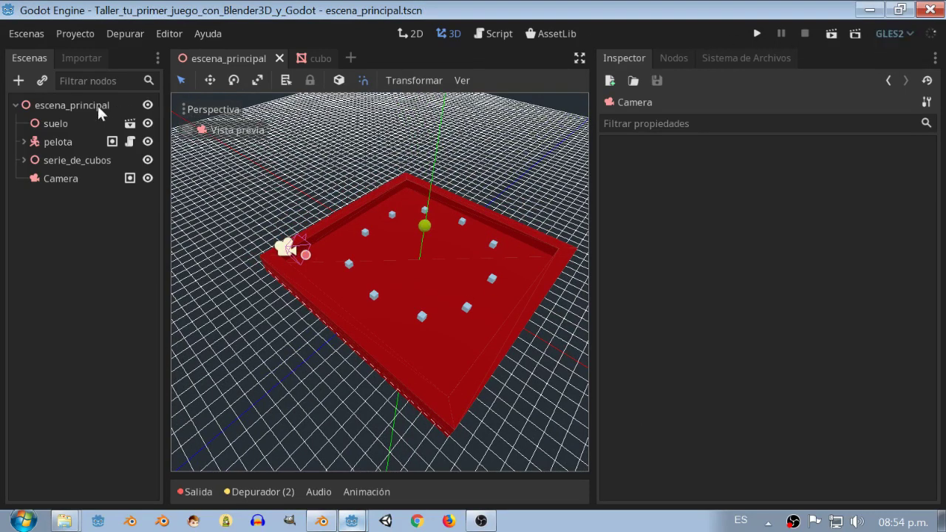
click(67, 105)
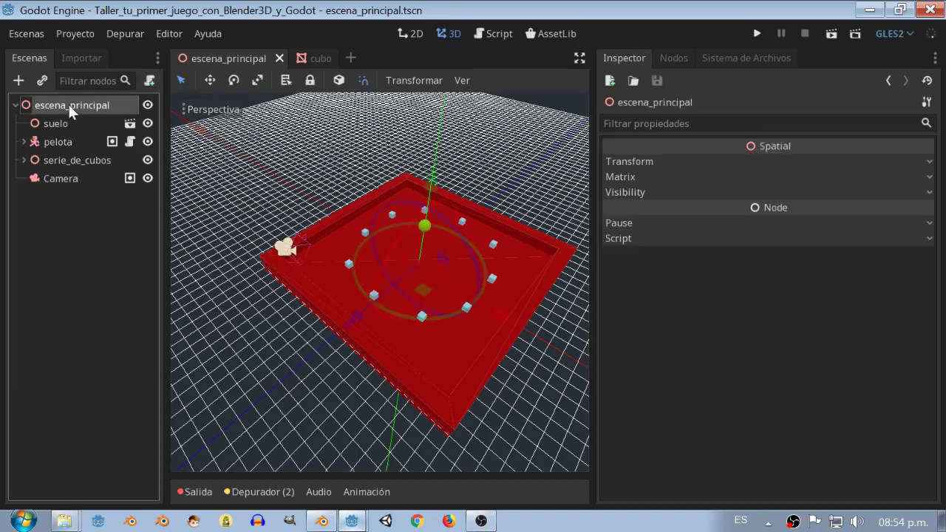
click(18, 81)
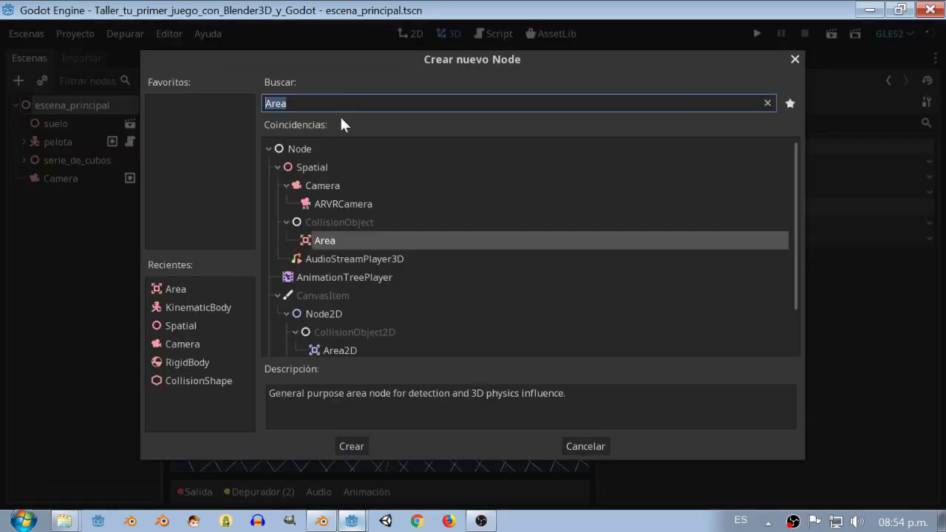
click(794, 60)
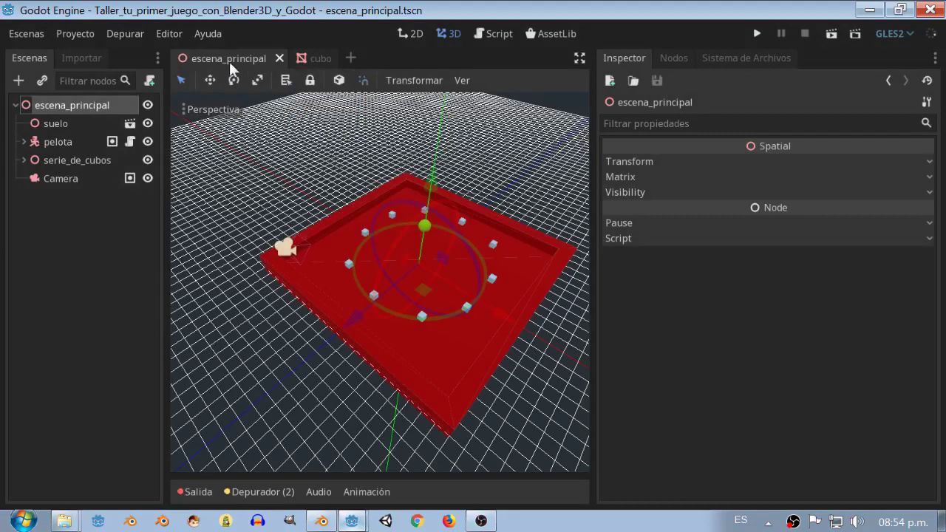
click(314, 63)
click(329, 59)
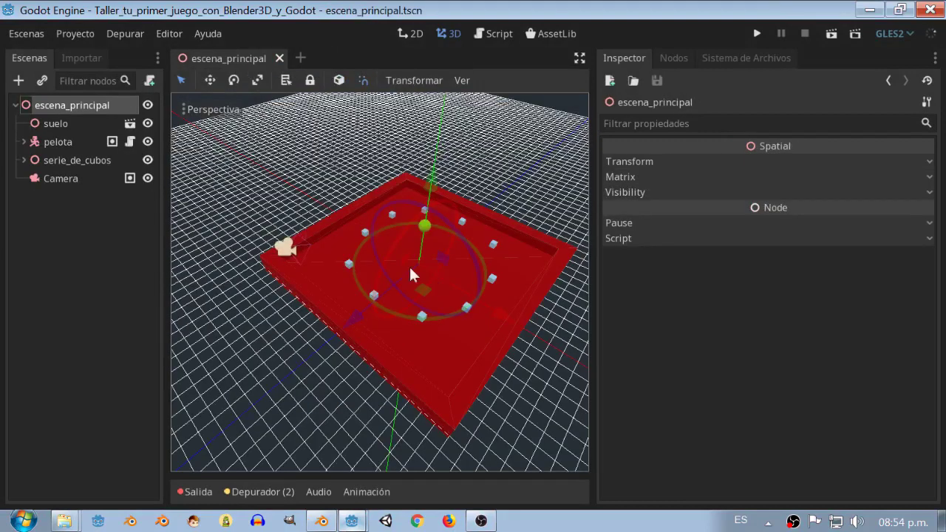
Step: Add a DirectionalLight node under escena_principal by searching 'ligh' in the node picker
click(18, 81)
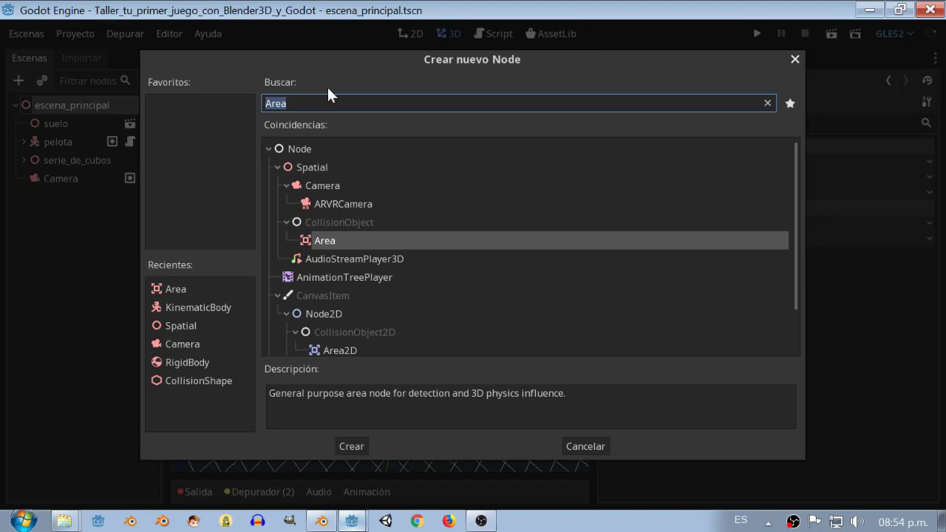
text(ligh)
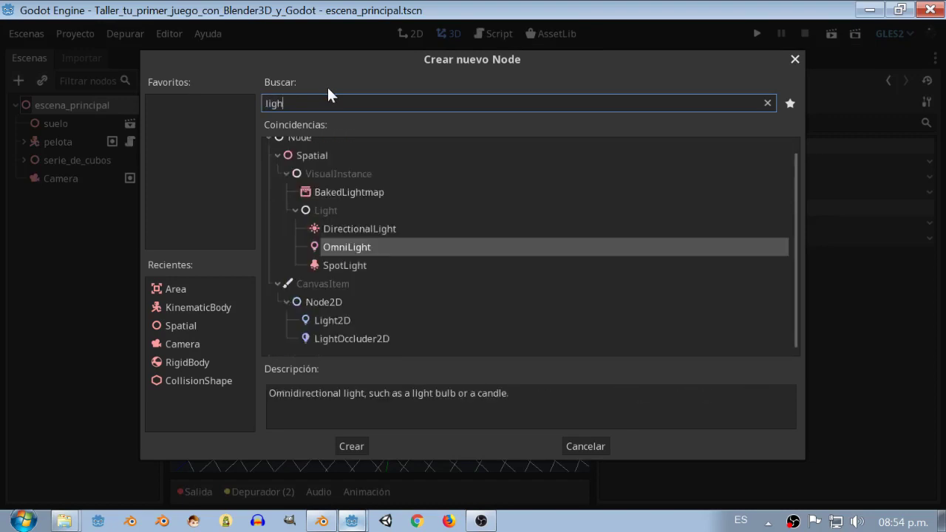
click(352, 232)
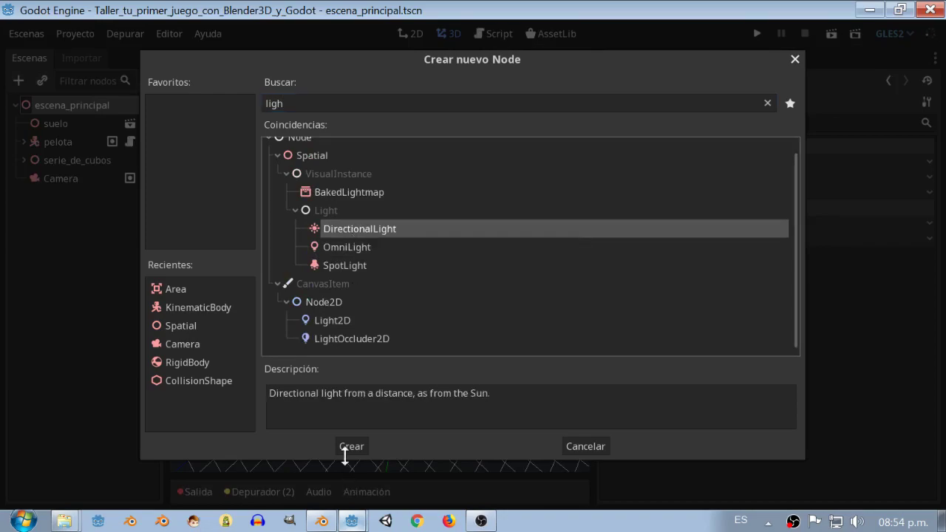
click(351, 446)
mouse_move(406, 353)
middle_down()
mouse_move(329, 317)
mouse_move(378, 204)
middle_up()
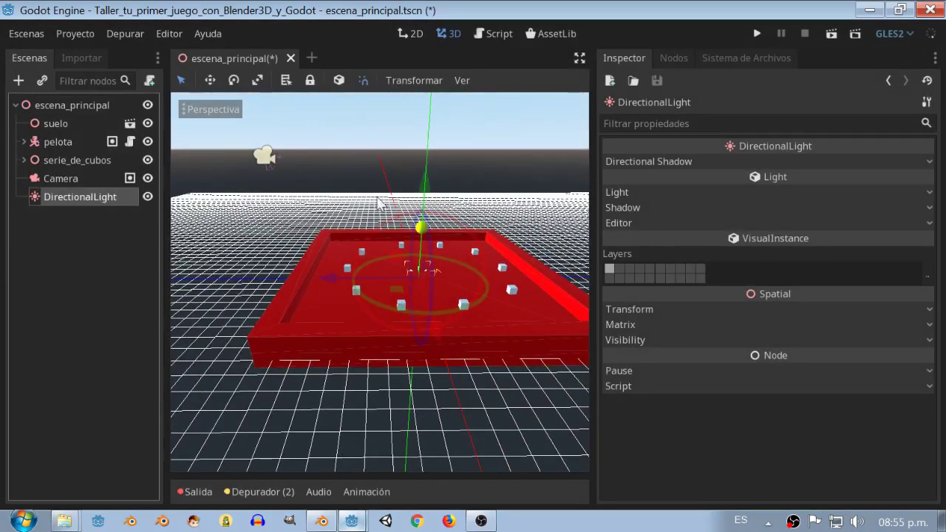
Step: Raise the DirectionalLight to height 8 and tilt it so the red board brightens
drag(432, 184, 425, 40)
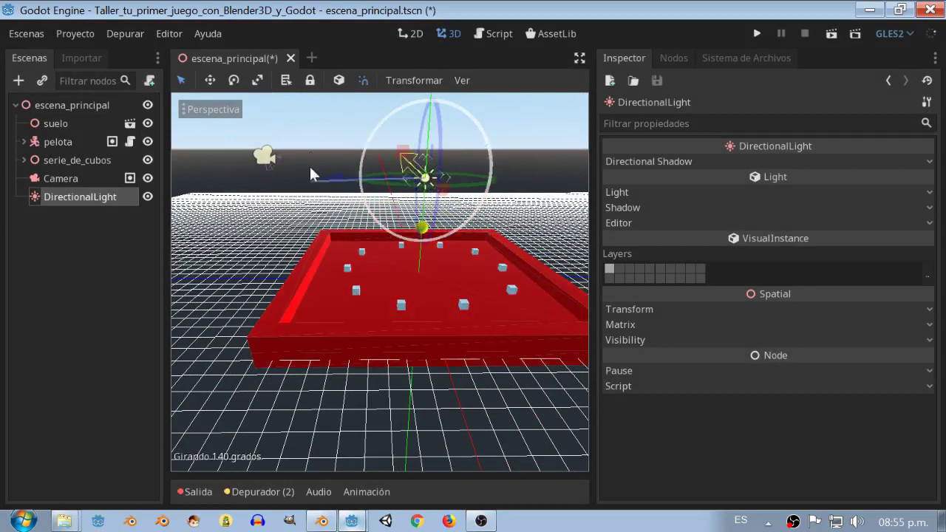
mouse_move(485, 135)
mouse_down()
mouse_move(470, 118)
mouse_move(353, 125)
mouse_up()
right_click(352, 126)
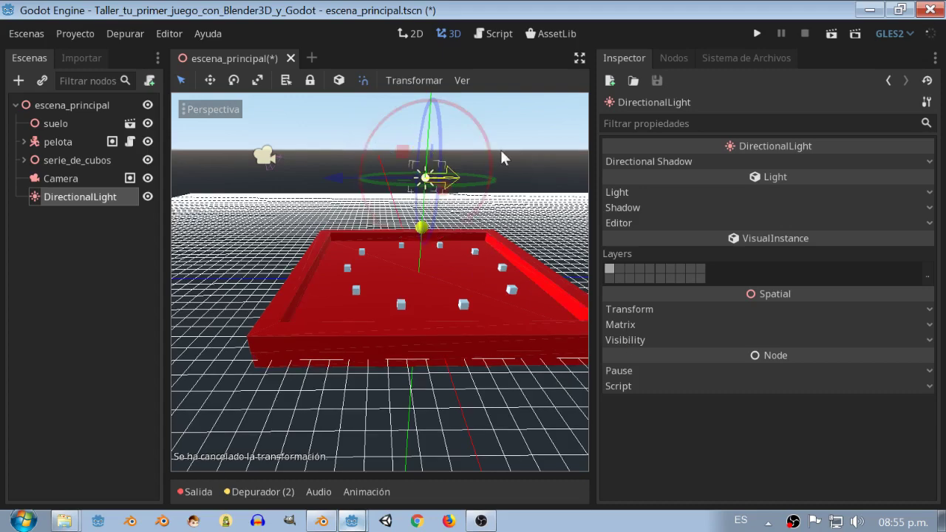
mouse_move(483, 141)
mouse_down()
mouse_move(493, 194)
mouse_move(495, 167)
mouse_up()
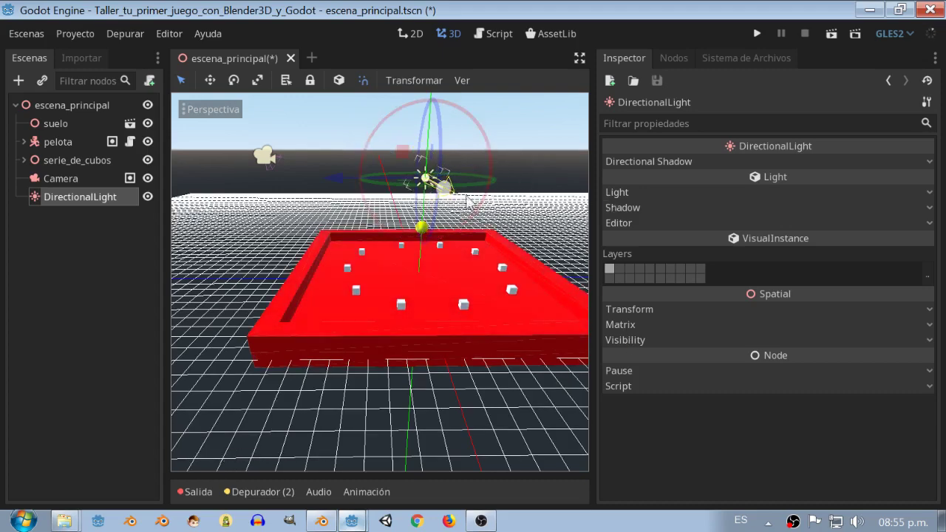
drag(482, 126, 488, 140)
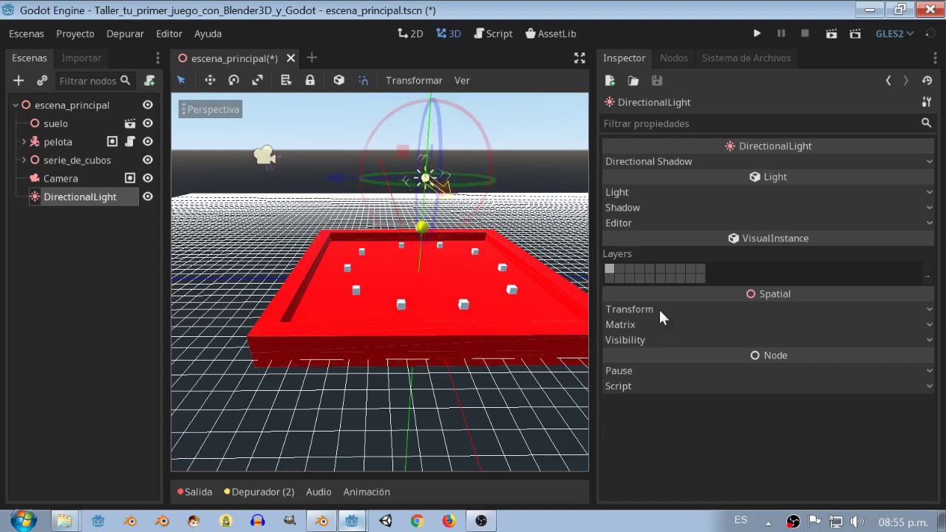
click(658, 308)
Step: Enter -35 in the DirectionalLight's Rotation Degrees X field to angle it more steeply
click(658, 383)
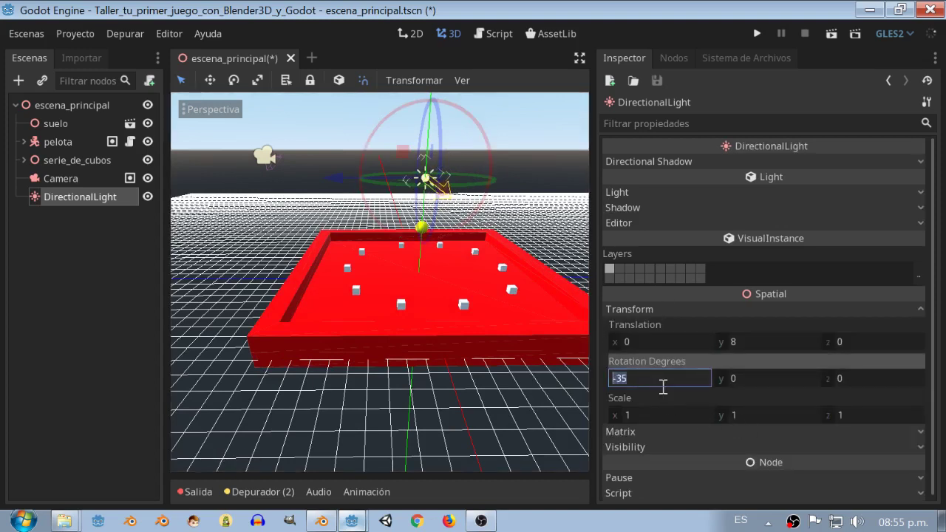
key(Return)
mouse_move(413, 332)
middle_down()
mouse_move(467, 375)
mouse_move(427, 366)
mouse_move(448, 368)
middle_up()
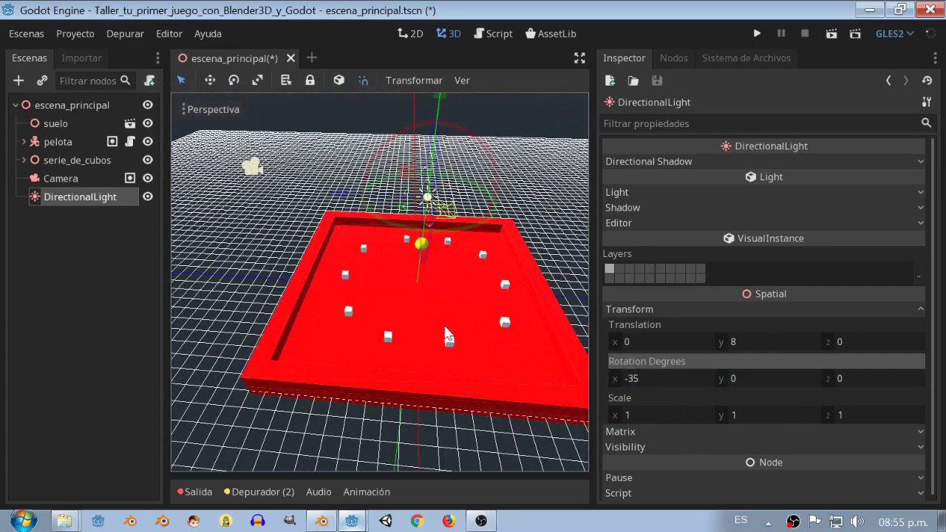
middle_drag(444, 323, 465, 328)
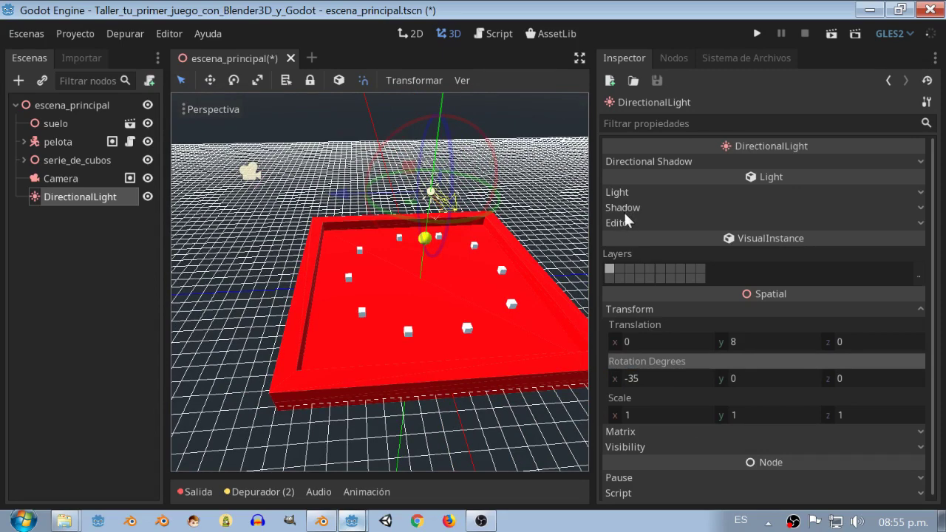
click(625, 207)
Step: Enable Shadow on the DirectionalLight and adjust its rotation to redirect the shadows
click(774, 225)
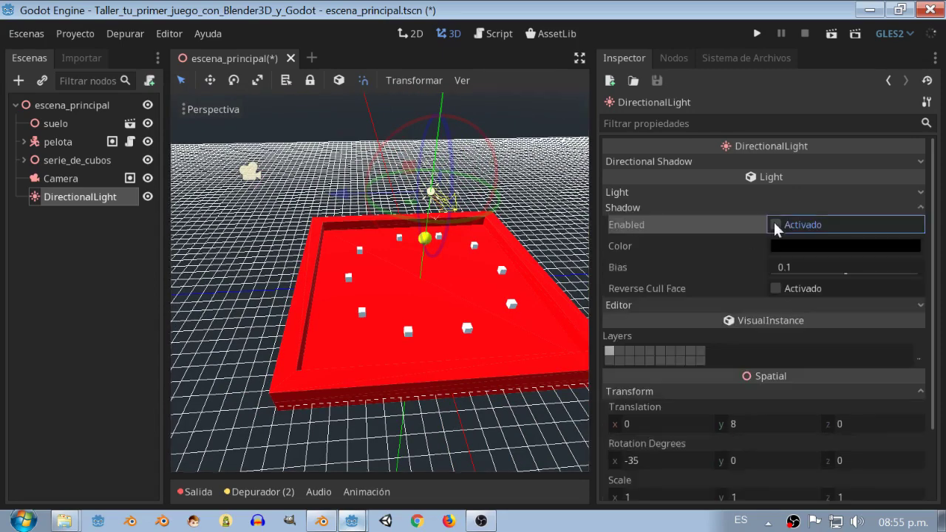
middle_drag(469, 259, 470, 229)
mouse_move(489, 138)
mouse_down()
mouse_move(492, 157)
mouse_move(512, 143)
mouse_up()
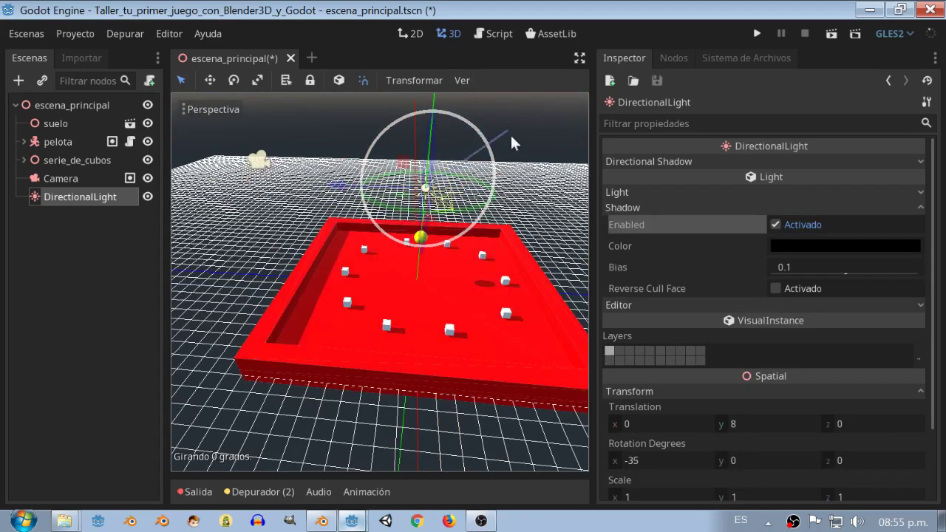
drag(512, 143, 520, 130)
Step: Orbit and zoom around the board to inspect the cube shadows
mouse_move(361, 296)
middle_down()
mouse_move(498, 332)
mouse_move(576, 326)
middle_up()
middle_drag(435, 318, 481, 289)
scroll(473, 310, up, 5)
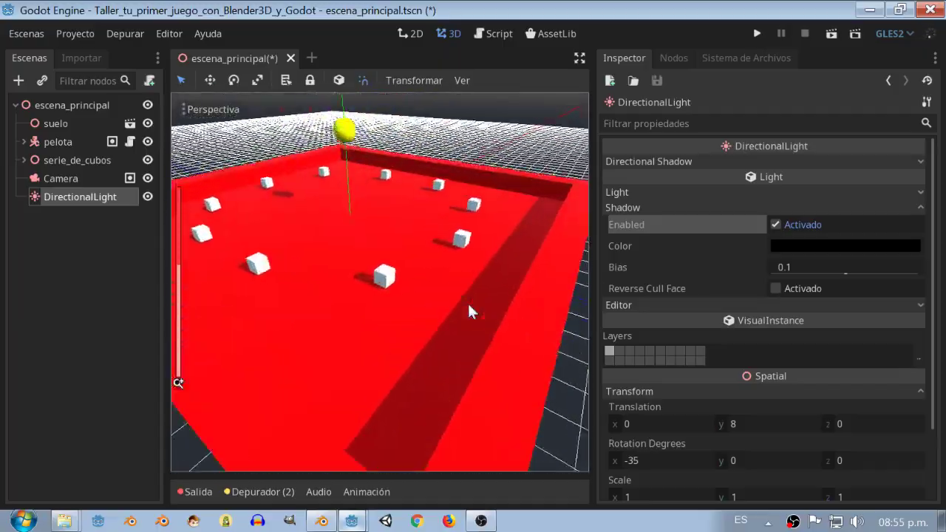
scroll(473, 311, down, 2)
scroll(471, 311, up, 2)
mouse_move(421, 312)
middle_down()
mouse_move(444, 313)
mouse_move(406, 317)
mouse_move(344, 296)
mouse_move(372, 310)
mouse_move(460, 305)
mouse_move(438, 286)
middle_up()
scroll(405, 308, down, 5)
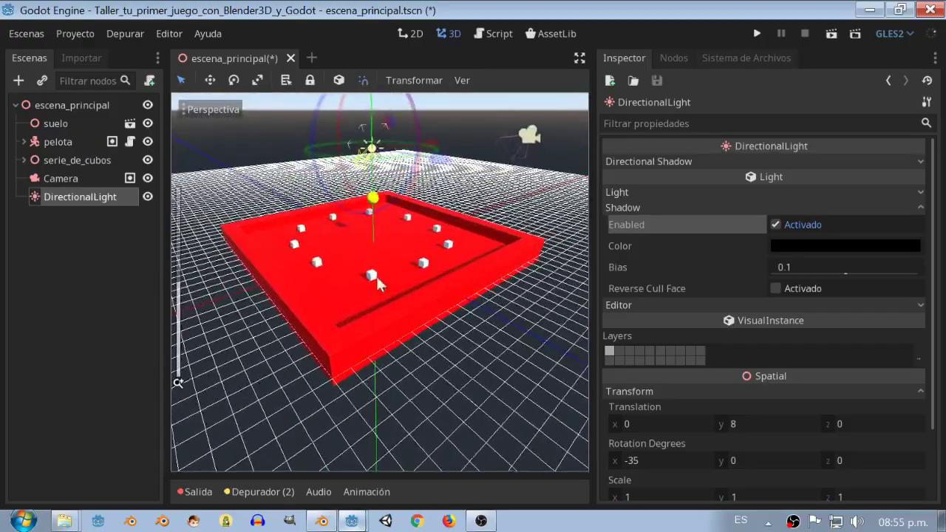
mouse_move(412, 225)
middle_down()
mouse_move(451, 204)
mouse_move(464, 246)
mouse_move(437, 246)
mouse_move(481, 286)
mouse_move(314, 282)
mouse_move(408, 270)
mouse_move(248, 273)
mouse_move(303, 422)
mouse_move(529, 273)
mouse_move(506, 239)
middle_up()
scroll(313, 281, up, 3)
Step: Reselect the DirectionalLight, reframe the whole board, then select escena_principal
click(509, 239)
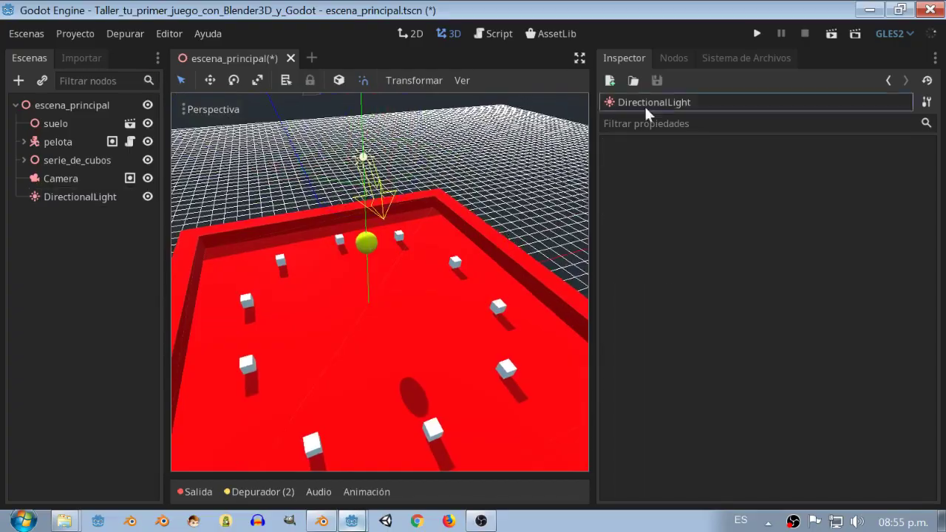
mouse_move(247, 301)
middle_down()
mouse_move(389, 304)
mouse_move(362, 294)
middle_up()
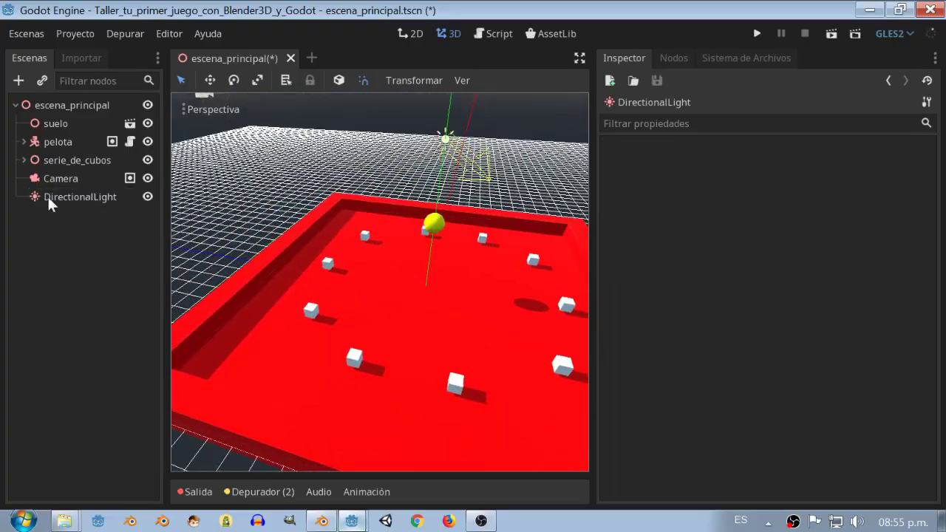
click(53, 198)
middle_drag(420, 325, 356, 326)
scroll(354, 326, down, 3)
scroll(355, 325, down, 2)
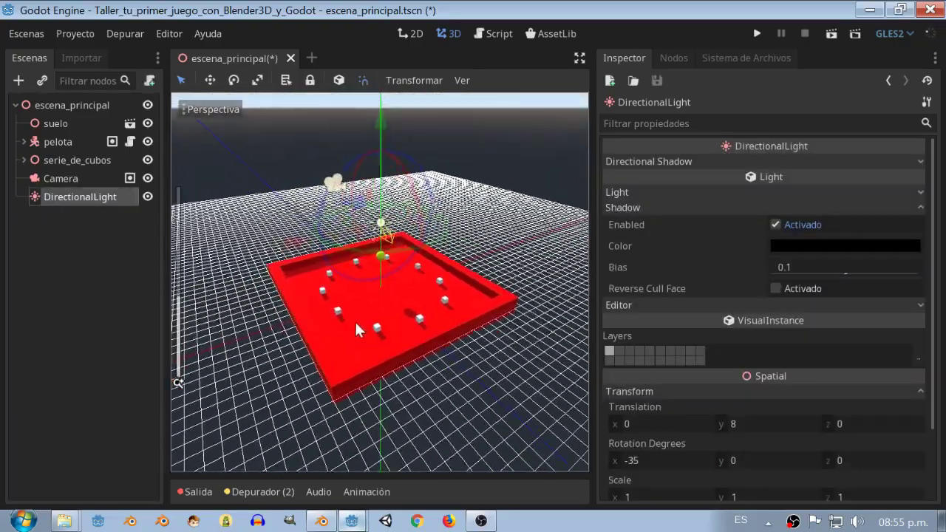
click(17, 99)
Step: Add a WorldEnvironment node by searching 'worl' in the node picker
click(18, 83)
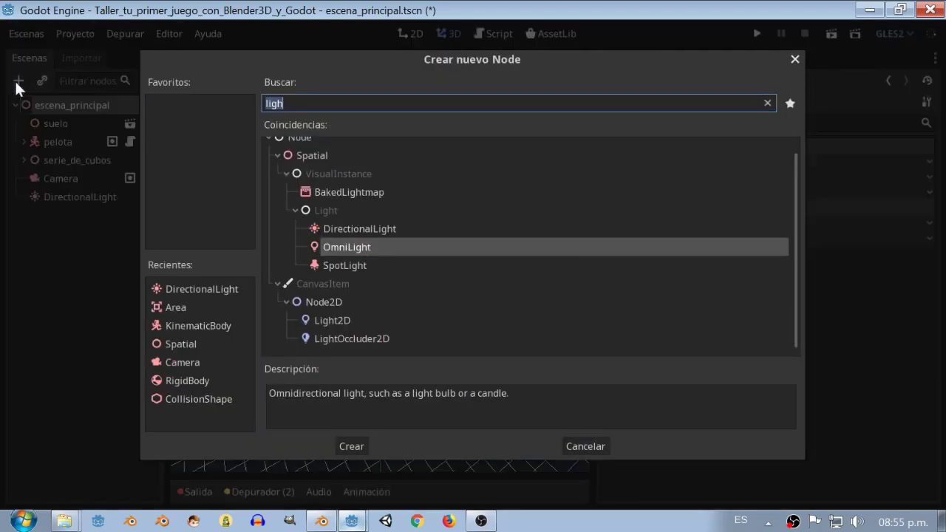
text(w)
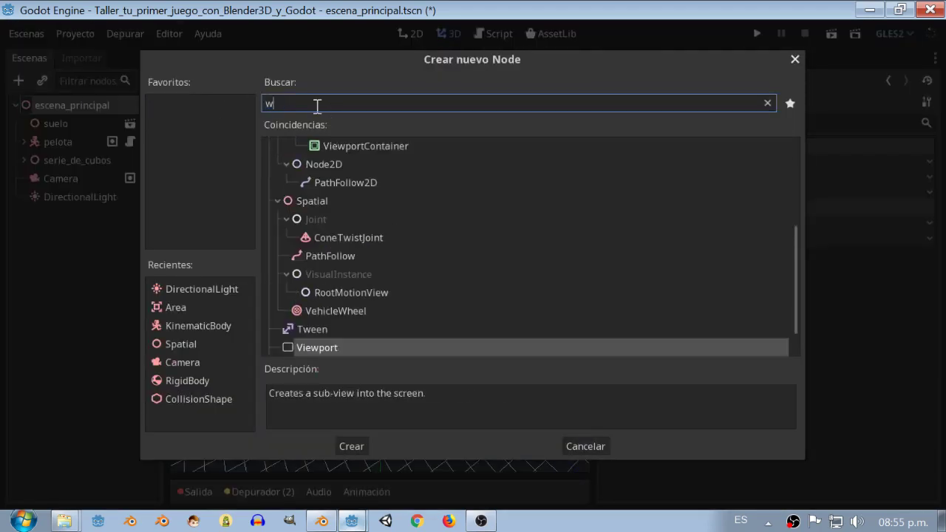
text(orl)
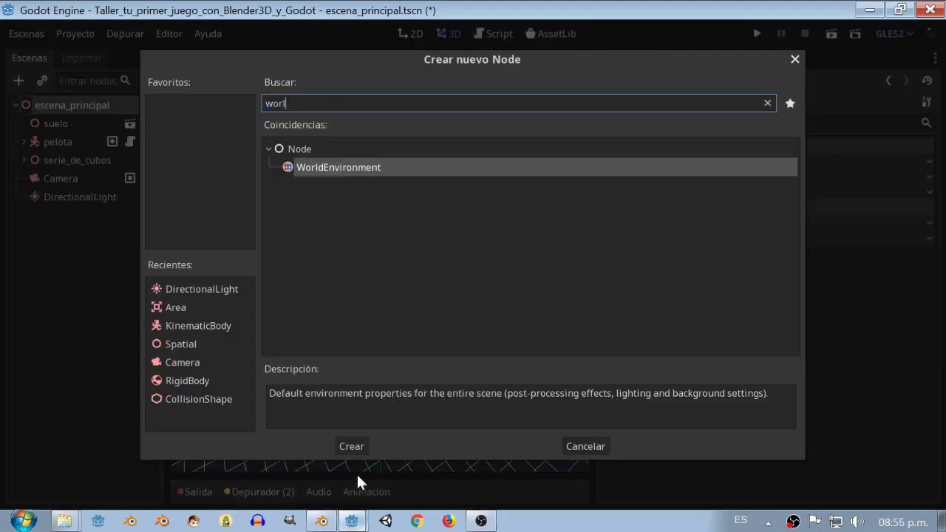
click(352, 443)
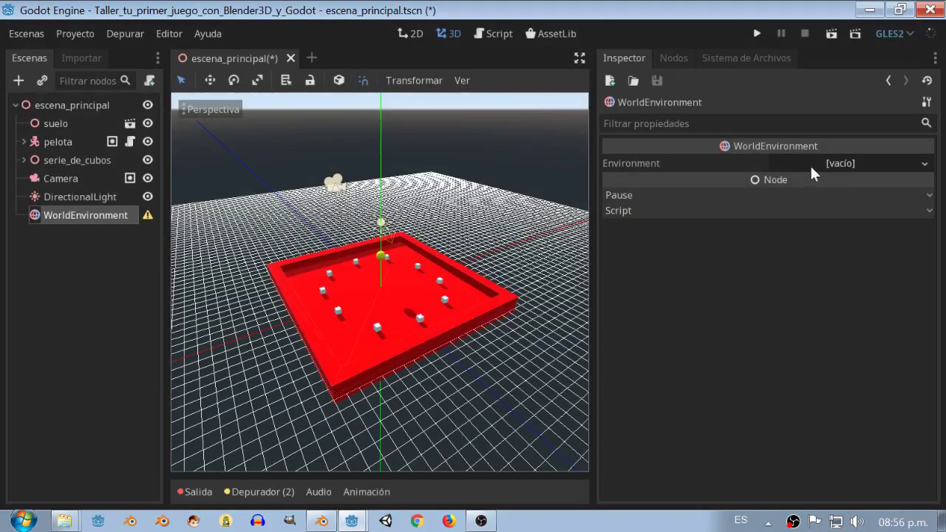
click(924, 165)
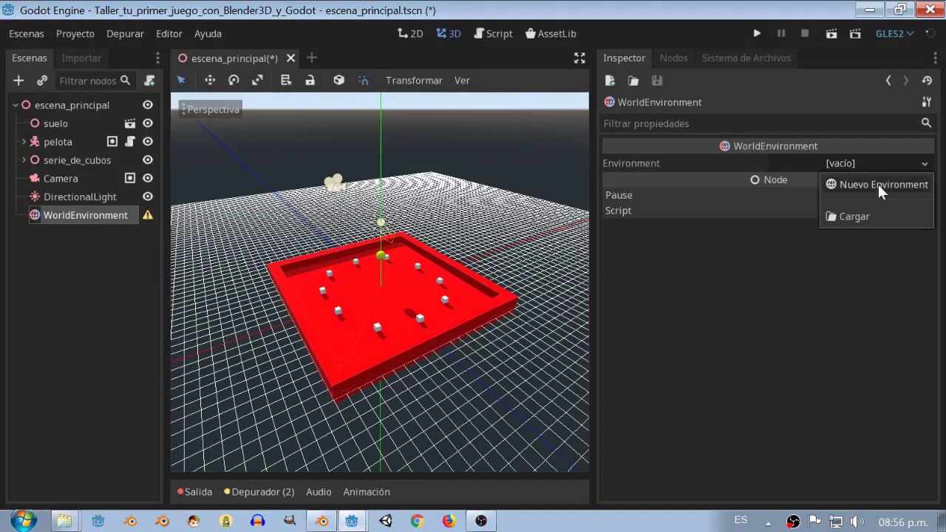
Step: Choose Nuevo Environment for the WorldEnvironment's Environment property and expand it
click(877, 184)
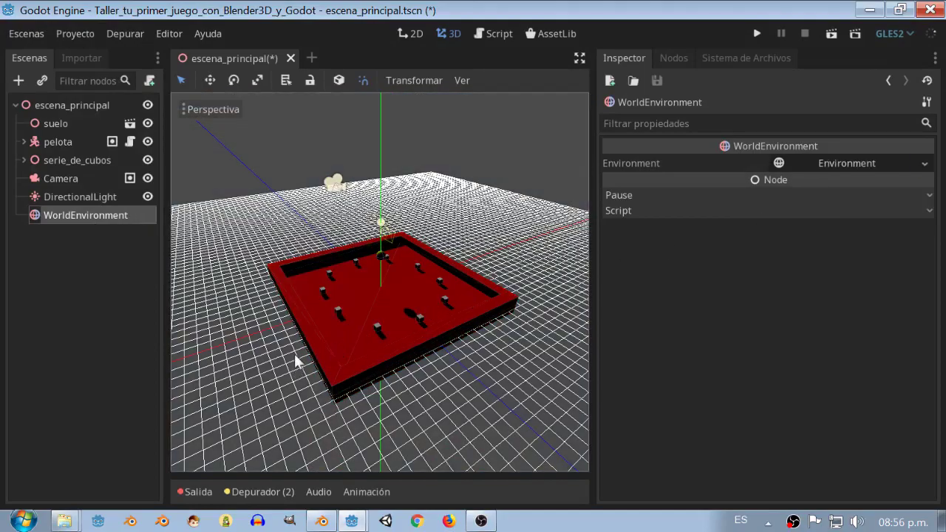
scroll(294, 361, up, 2)
mouse_move(349, 310)
middle_down()
mouse_move(473, 283)
mouse_move(471, 401)
mouse_move(433, 295)
mouse_move(436, 375)
middle_up()
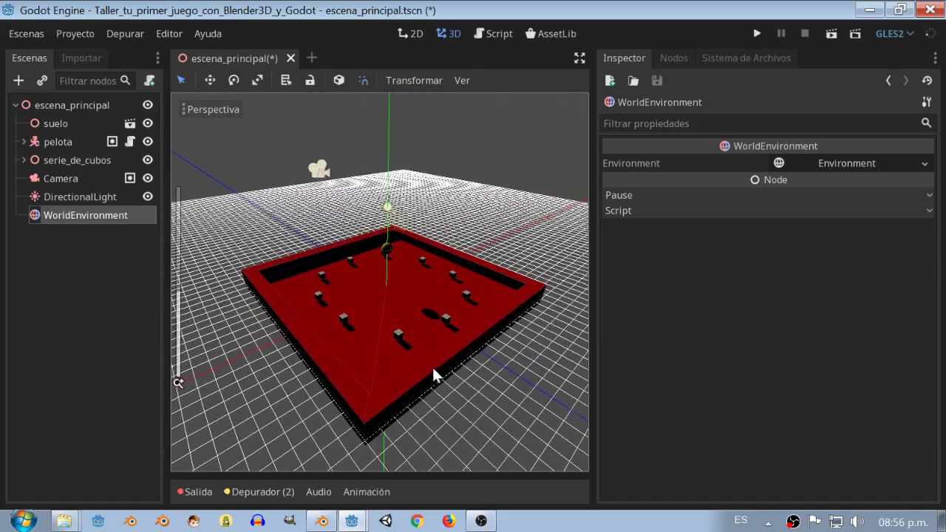
click(863, 158)
click(806, 201)
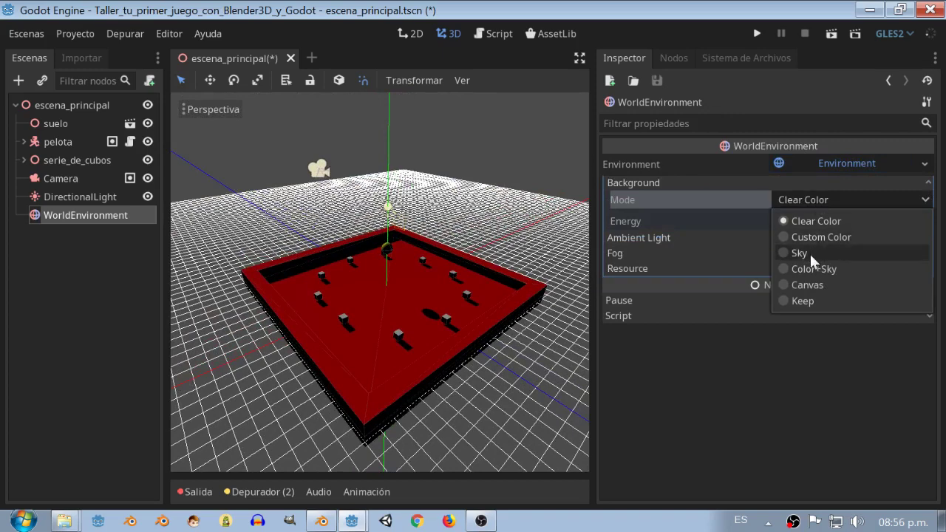
Step: Set background mode to Sky with a new ProceduralSky, then switch it to Color+Sky
click(810, 254)
click(837, 220)
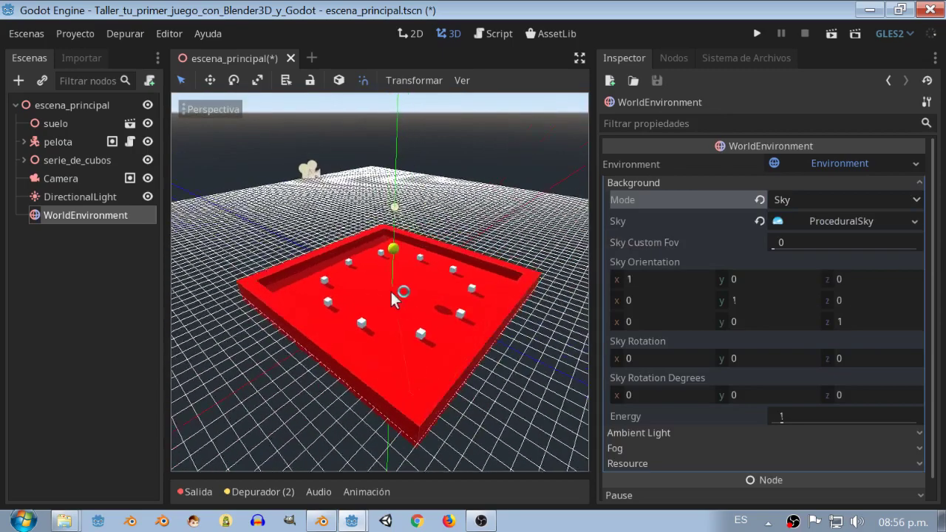
click(804, 201)
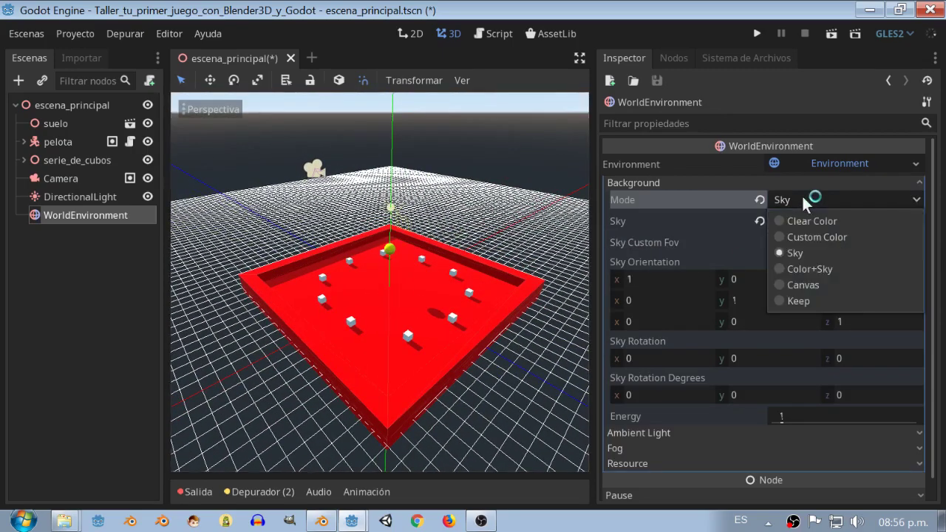
click(822, 268)
mouse_move(559, 255)
middle_down()
mouse_move(512, 240)
mouse_move(518, 274)
mouse_move(386, 253)
middle_up()
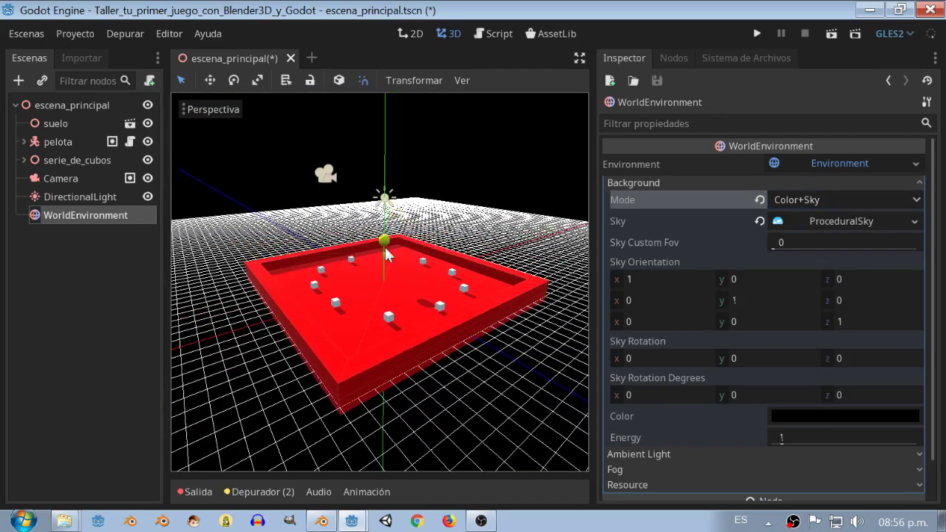
Step: Open the background Color picker and shift the hue toward green, then red
click(805, 411)
click(762, 181)
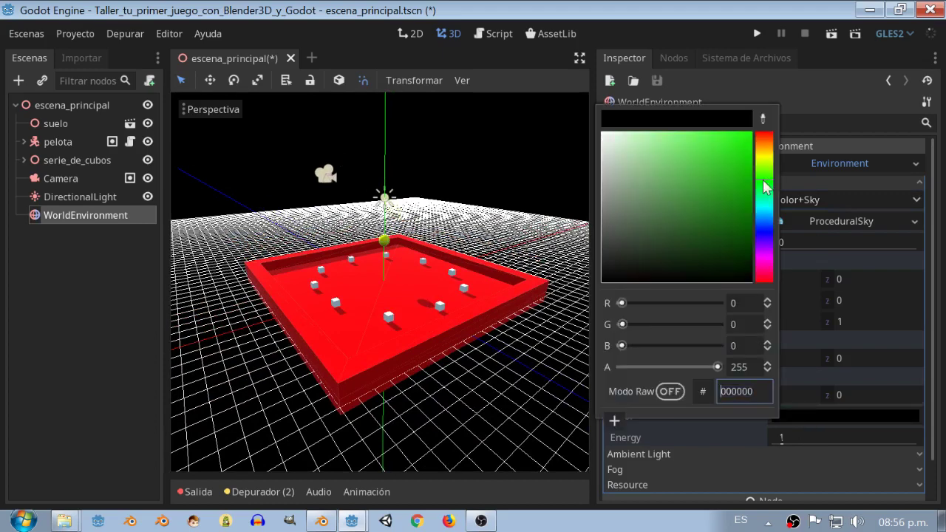
drag(736, 133, 768, 113)
click(767, 164)
drag(767, 164, 762, 122)
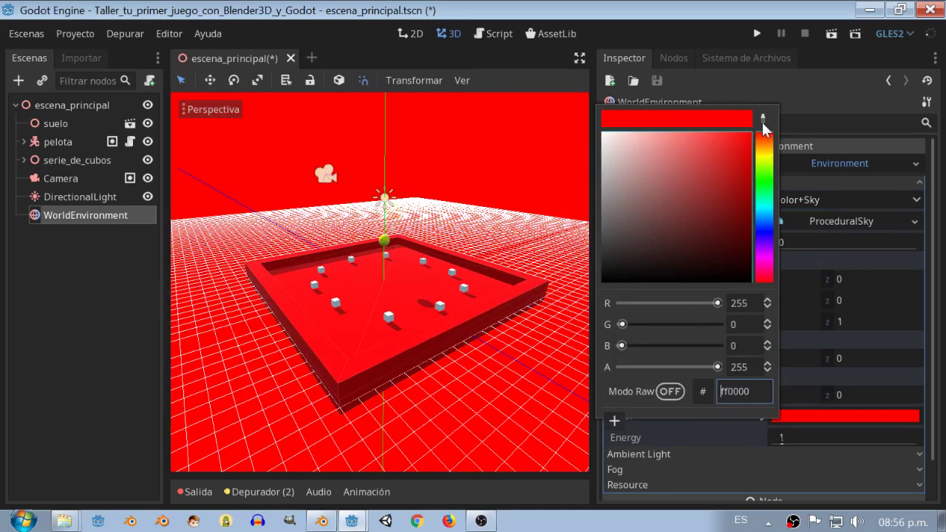
scroll(428, 354, up, 3)
scroll(427, 372, up, 3)
scroll(427, 372, up, 3)
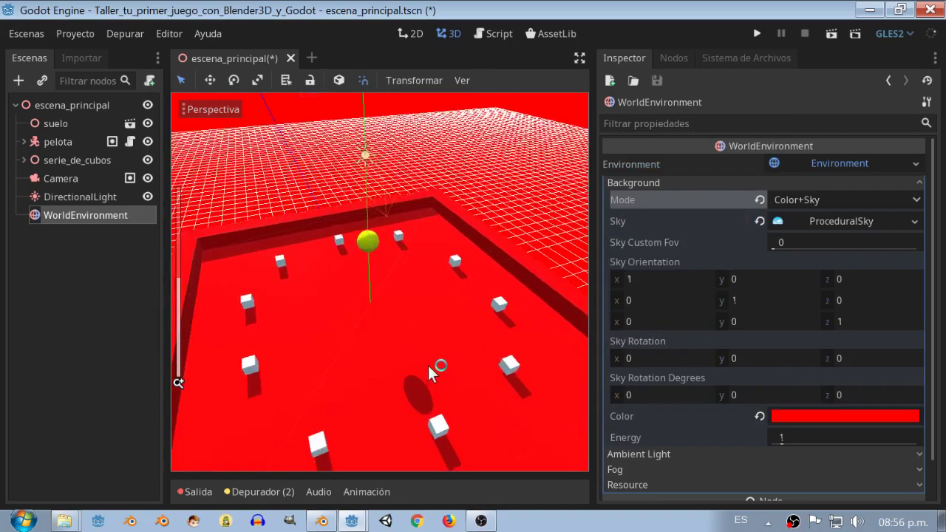
Step: Set the background colour to bright yellow, then save the scene and run the game
click(833, 415)
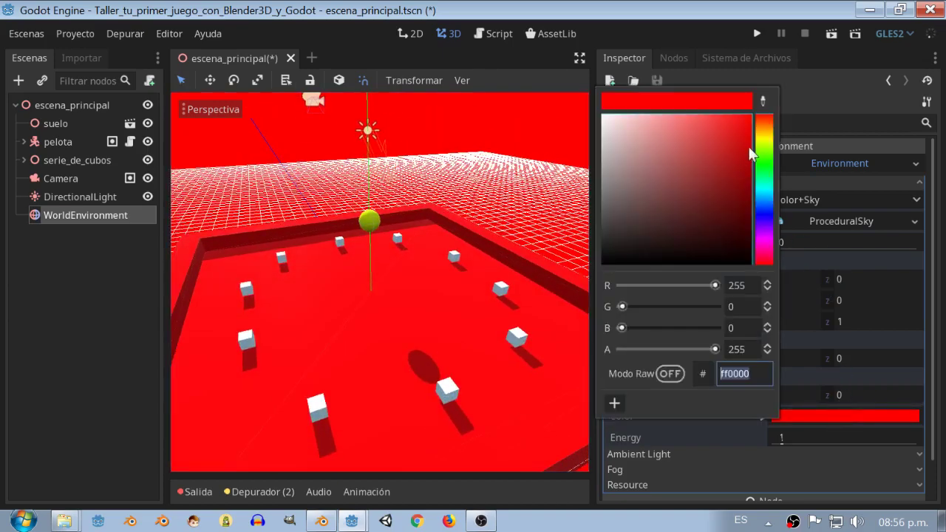
drag(747, 154, 773, 160)
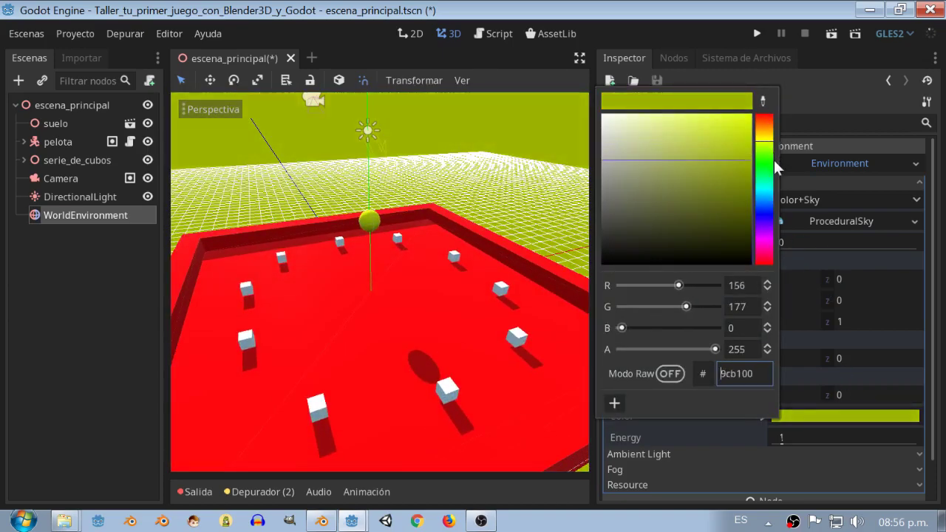
drag(773, 160, 751, 118)
mouse_move(427, 317)
middle_down()
mouse_move(525, 285)
mouse_move(492, 315)
mouse_move(562, 222)
middle_up()
click(757, 33)
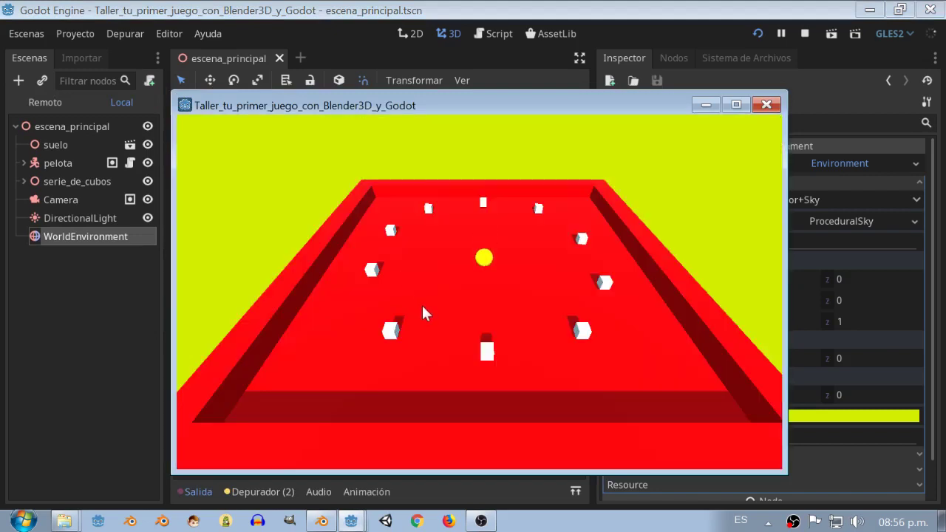
Step: Steer the ball up, down and up again with the arrow keys, then close the game window
key(Up)
key(Down)
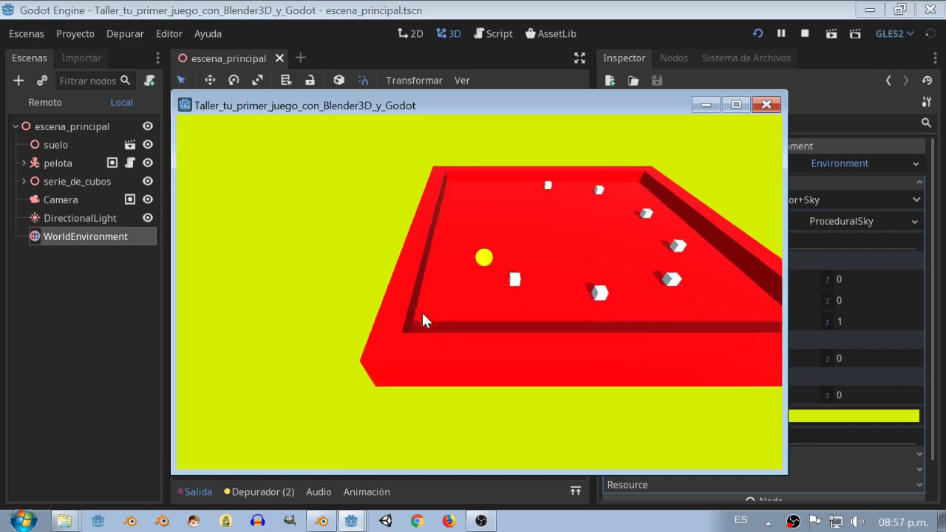
key(Up)
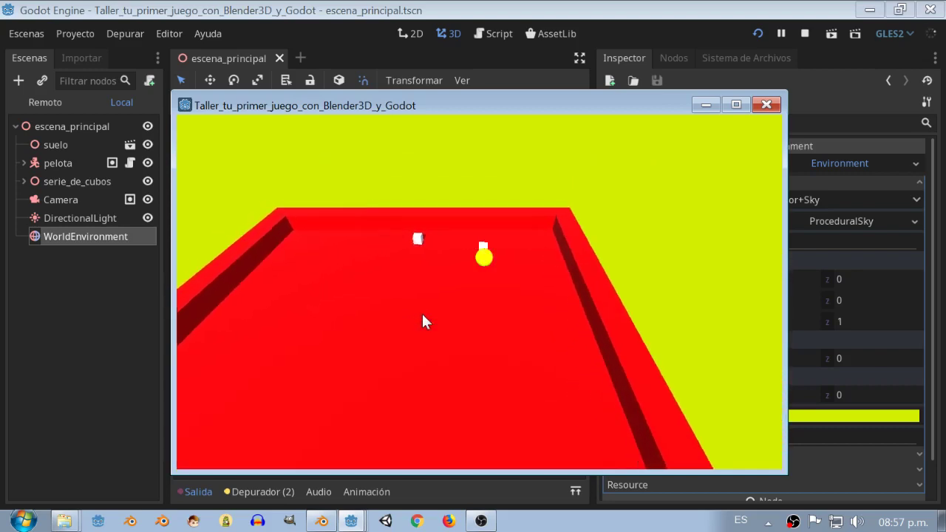
click(766, 105)
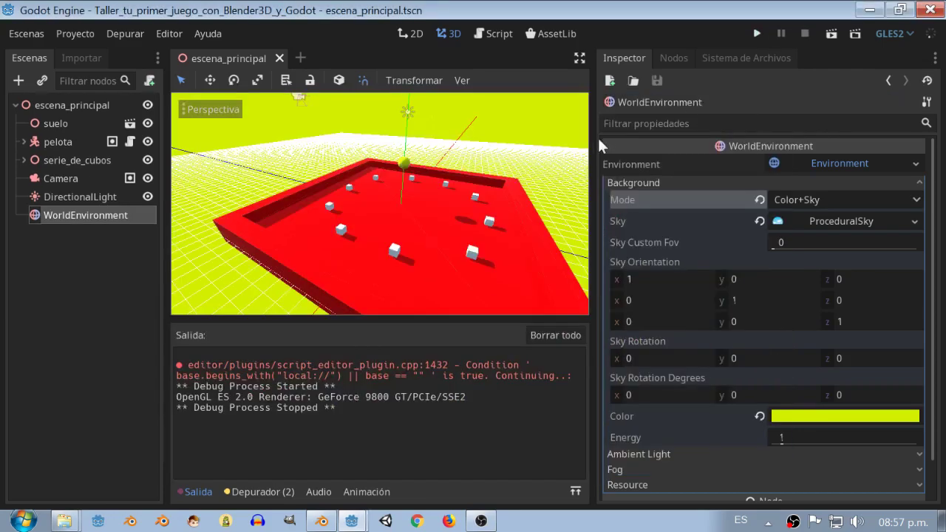
Step: Change the environment background colour to cyan (00d4ef)
scroll(497, 176, down, 3)
mouse_move(496, 212)
middle_down()
mouse_move(435, 207)
mouse_move(468, 145)
mouse_move(503, 111)
middle_up()
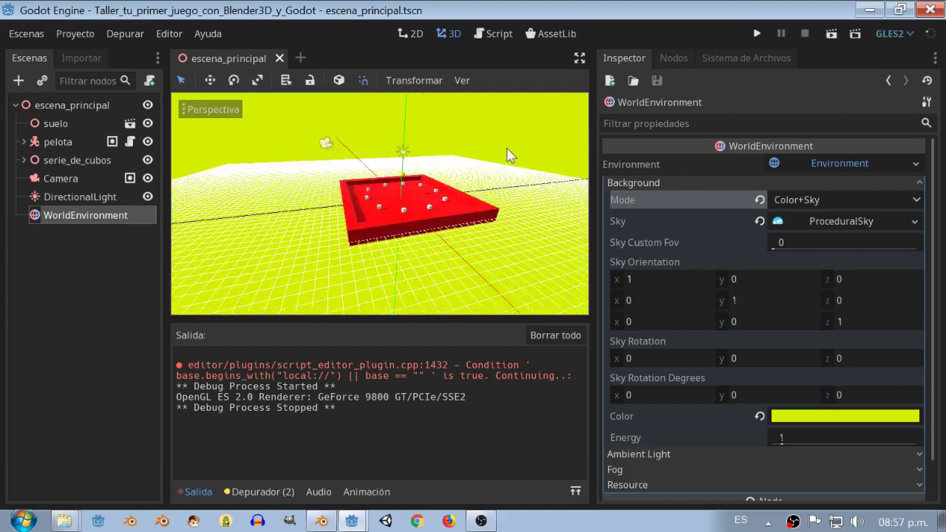
scroll(498, 156, up, 5)
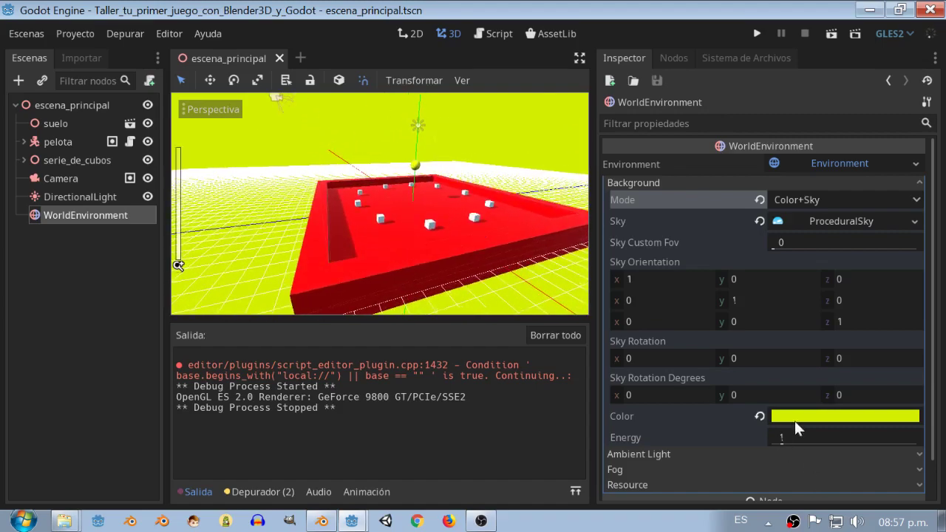
click(796, 416)
drag(759, 175, 766, 184)
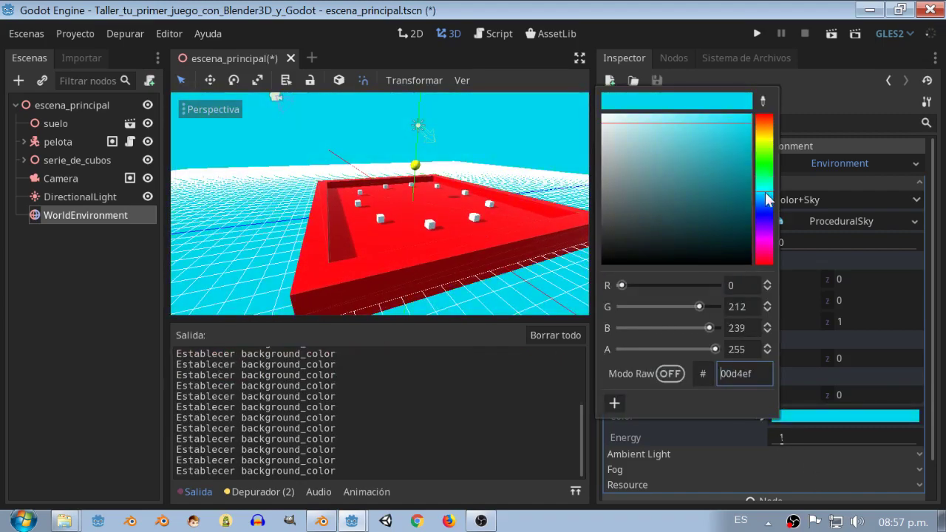
Step: Select the DirectionalLight and rotate it to -165 degrees around X
middle_drag(493, 185, 446, 216)
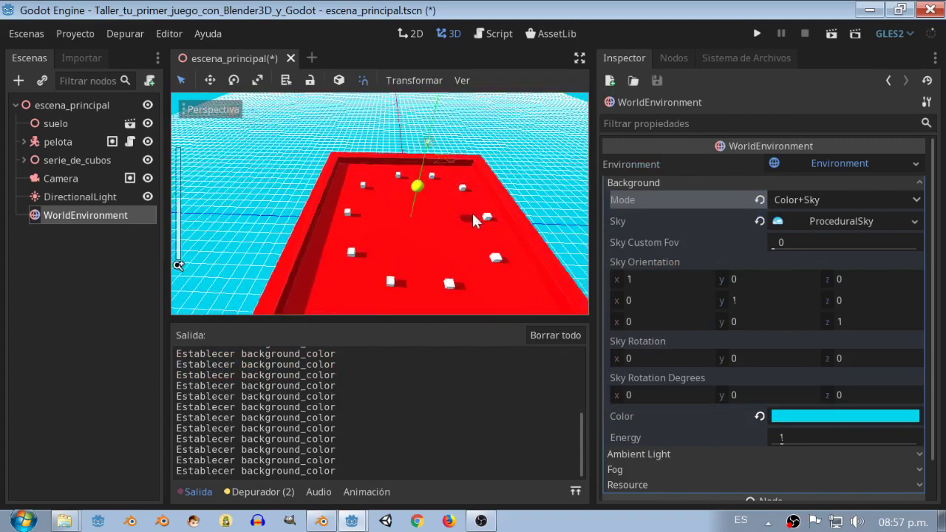
scroll(471, 211, up, 3)
middle_drag(455, 307, 446, 261)
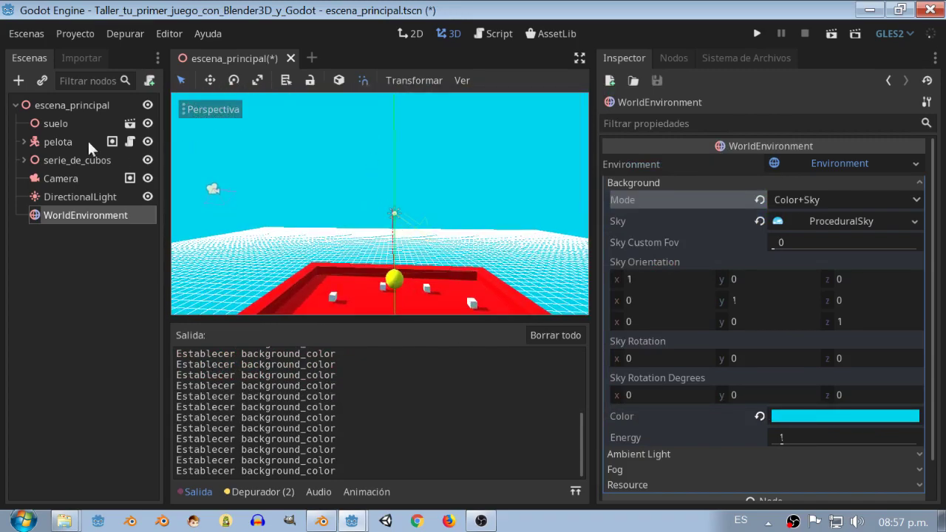
click(53, 195)
mouse_move(454, 171)
mouse_down()
mouse_move(454, 188)
mouse_move(379, 302)
mouse_up()
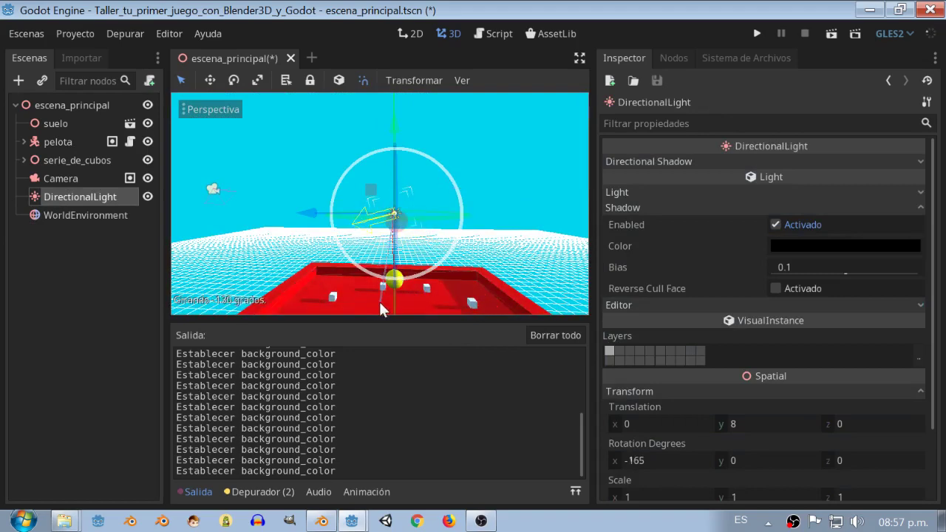
Step: Save and run the game to check the ball's shadow on the red board against cyan, then close it
click(755, 35)
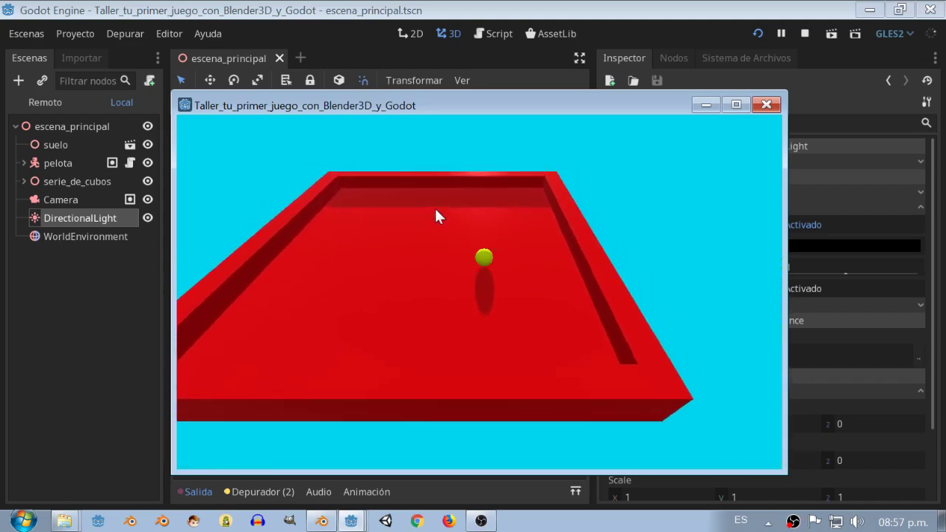
click(765, 106)
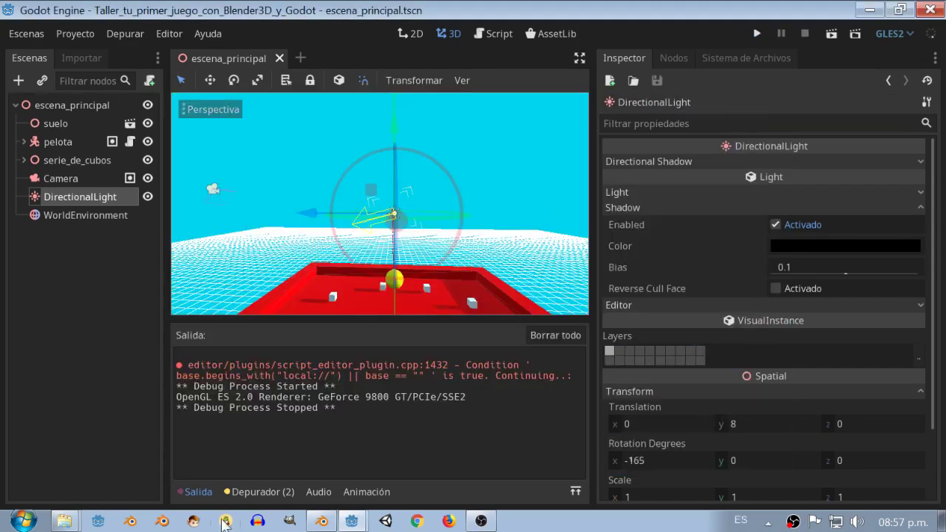
Step: Collapse the Salida output panel and zoom and orbit the viewport to frame the whole red board
click(190, 492)
scroll(470, 263, up, 3)
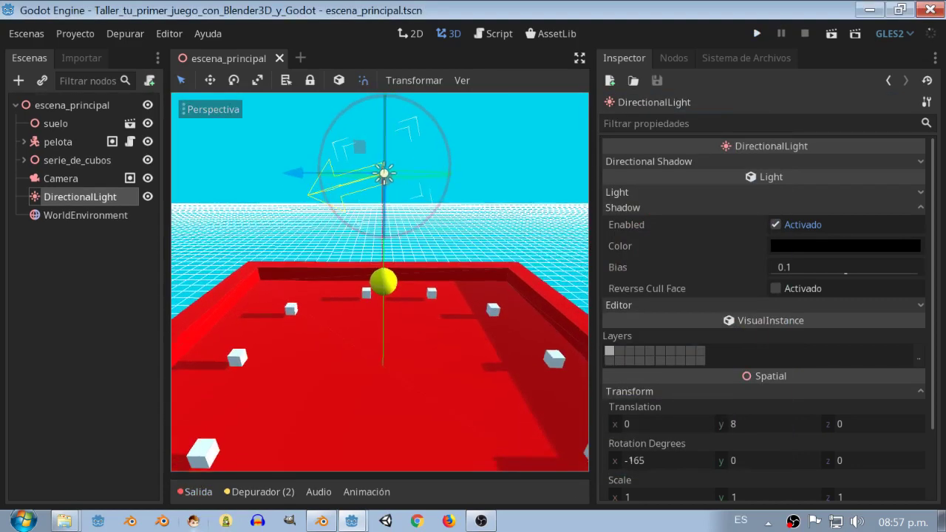
scroll(470, 263, down, 3)
scroll(445, 314, down, 3)
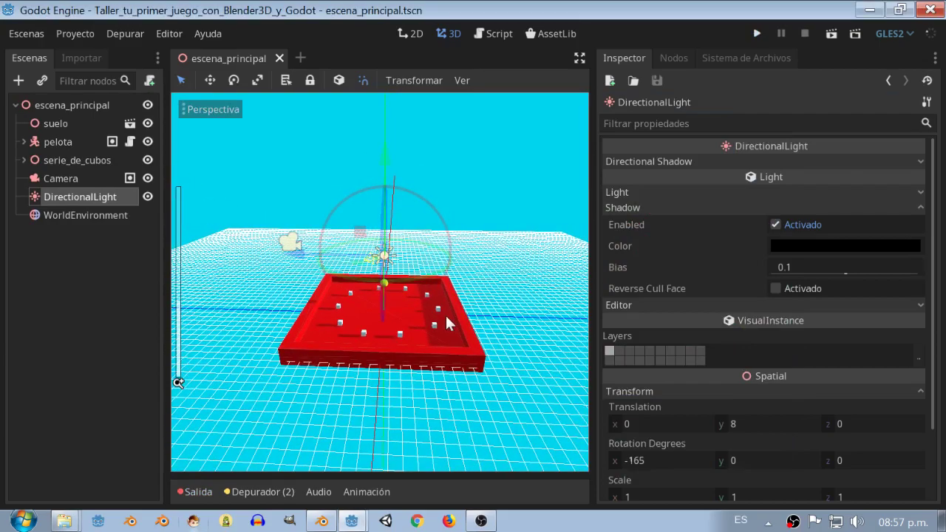
scroll(445, 318, up, 2)
middle_drag(456, 353, 456, 351)
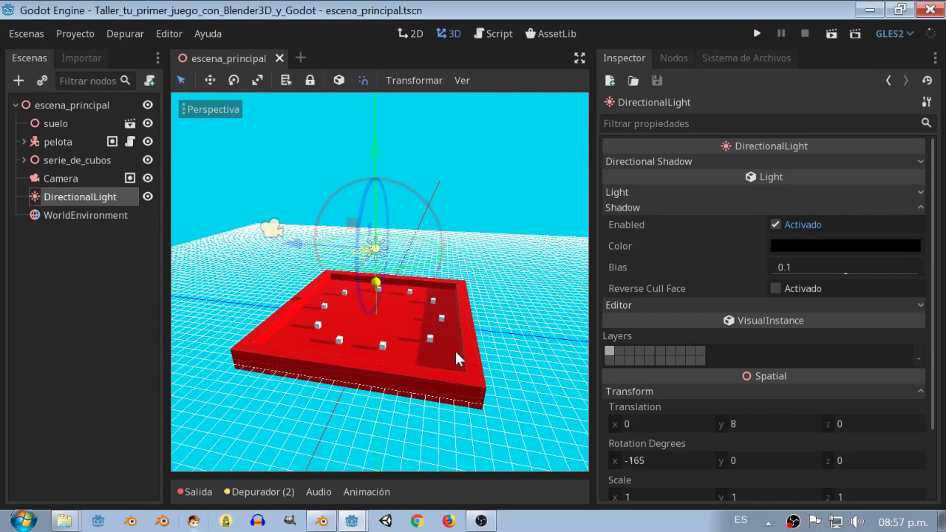
right_click(792, 521)
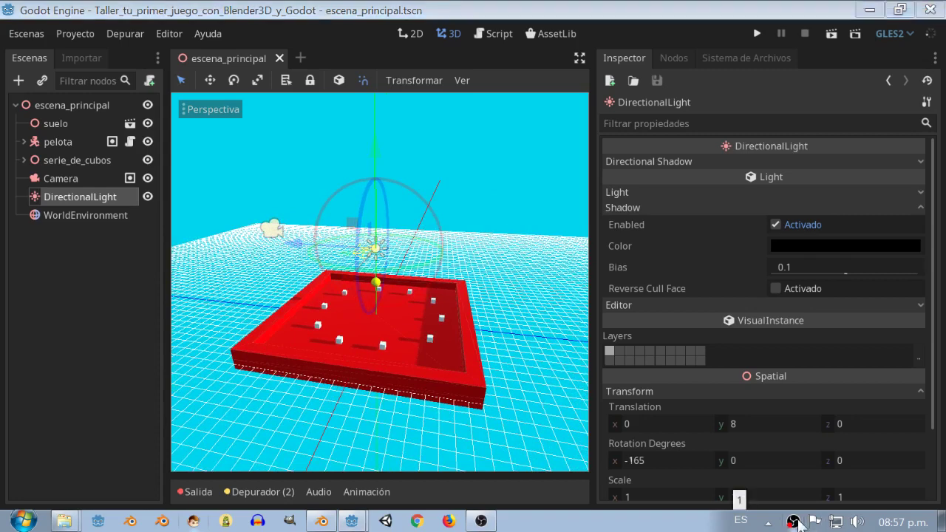